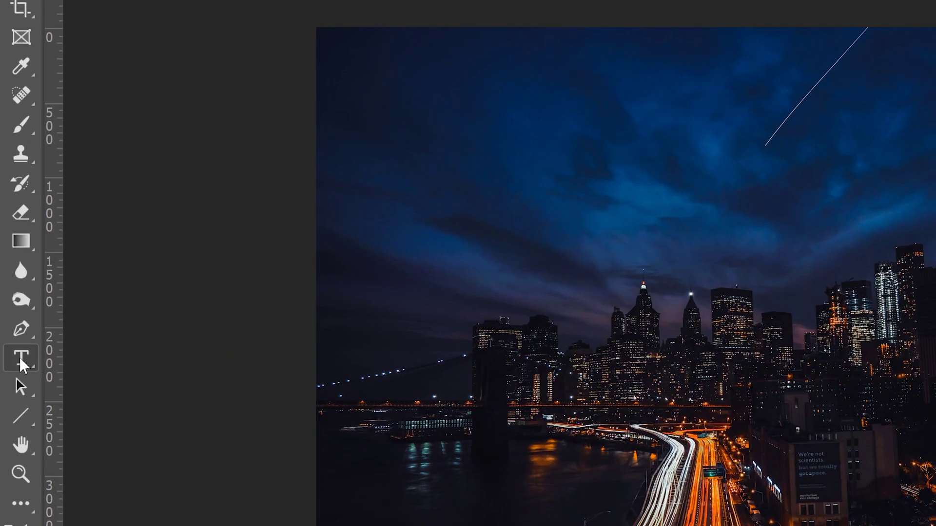
Step: Type OUTLINE as a new text layer and drag it to the centre of the skyline photo
left_click(20, 361)
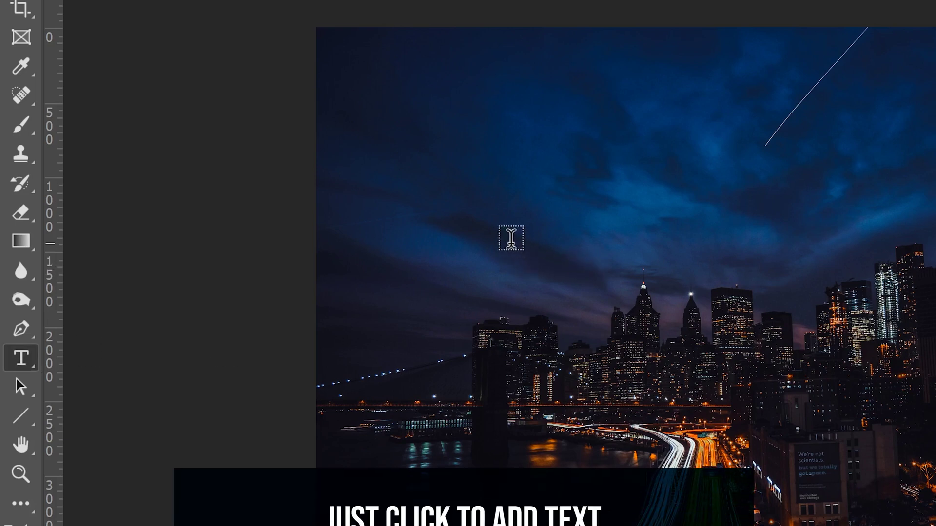
left_click(511, 238)
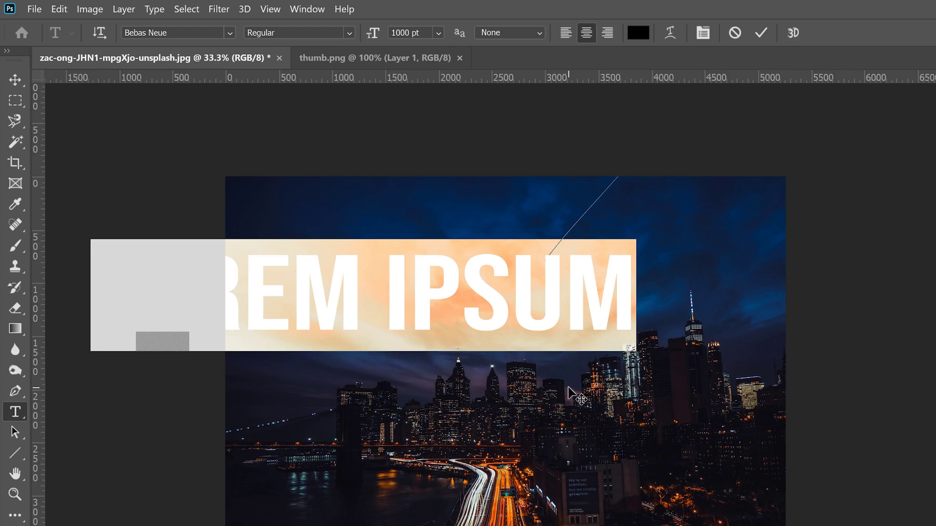
type("OUTLINE")
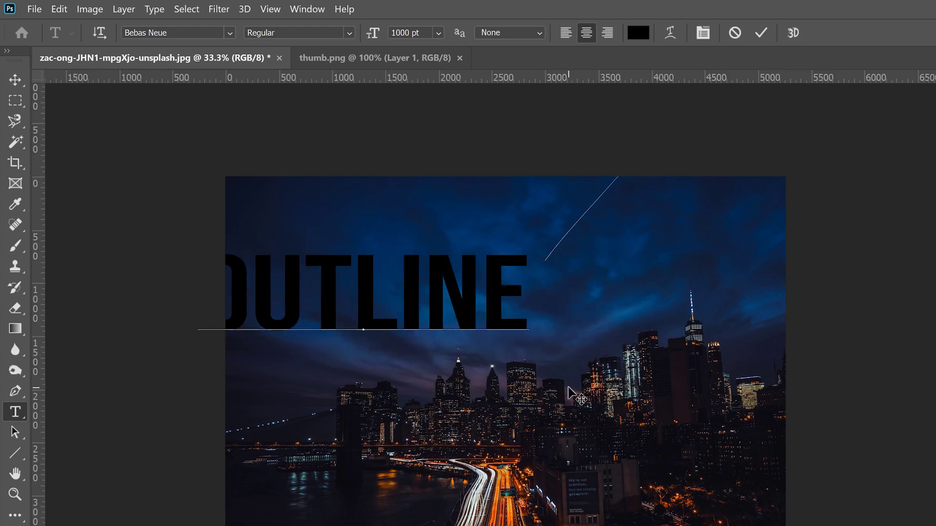
key("ctrl+Return")
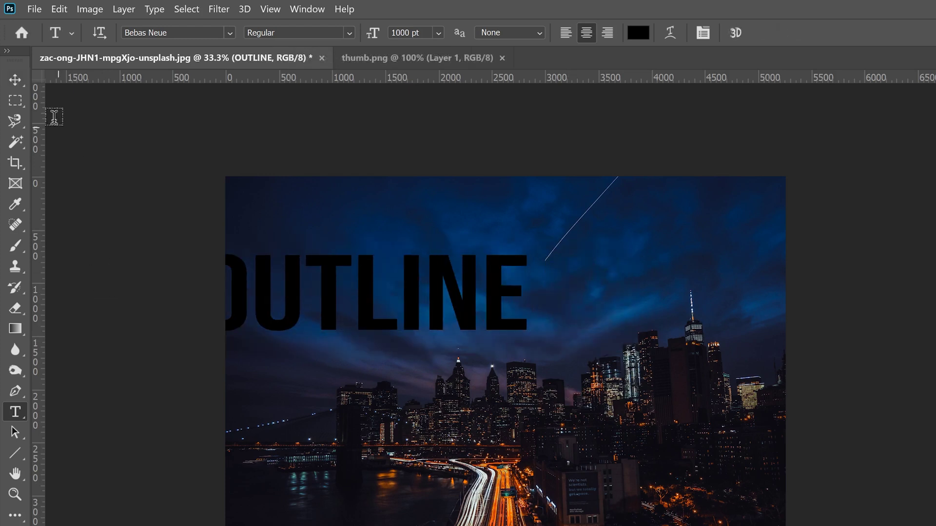
left_click(15, 84)
left_click_drag(275, 303, 411, 362)
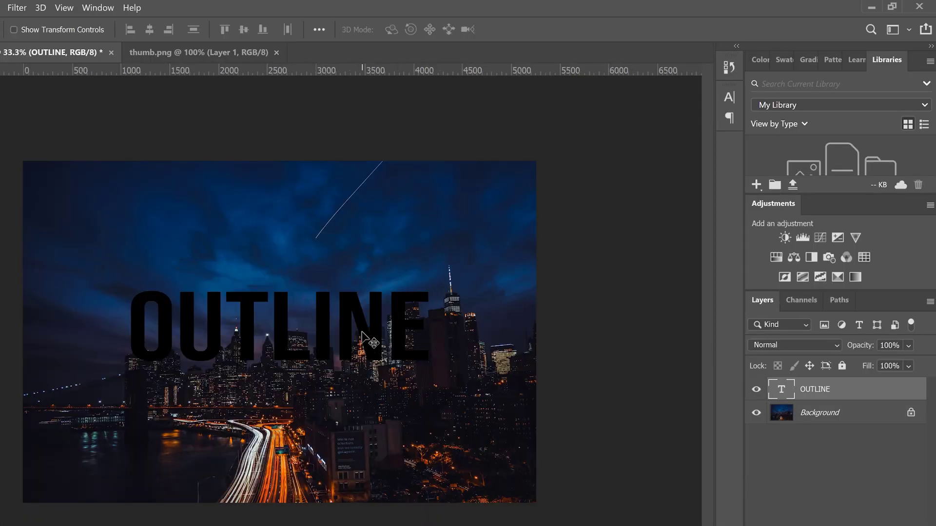
Step: Set the OUTLINE text to Bebas and enter 13300, accepting the 1296 pt maximum size
double_click(788, 394)
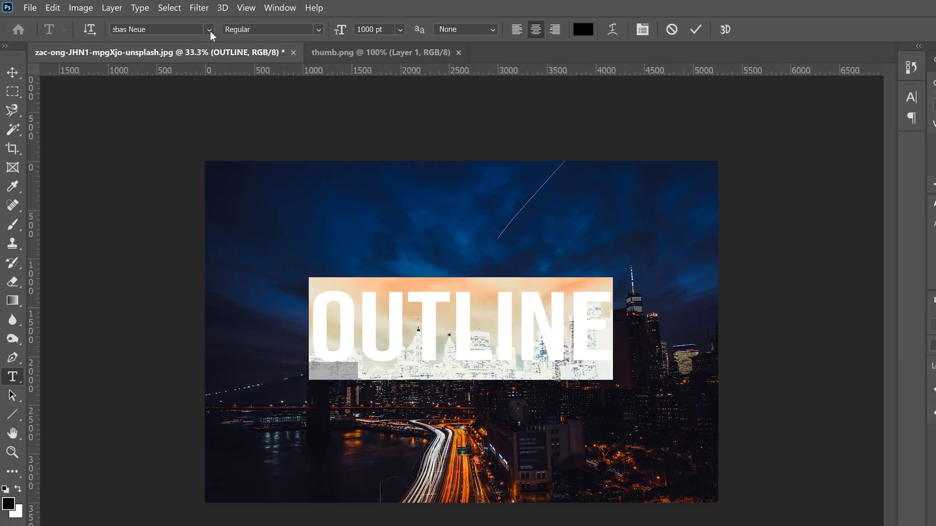
left_click(130, 29)
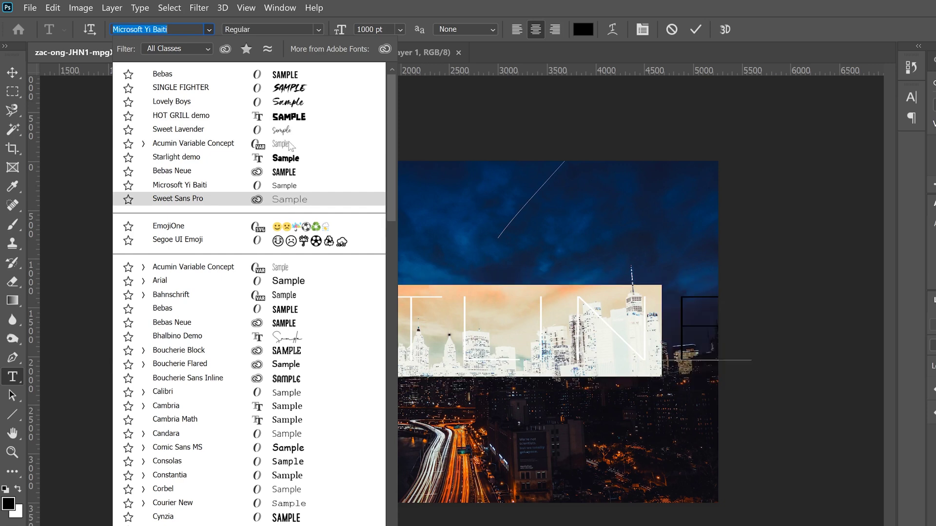
left_click(285, 77)
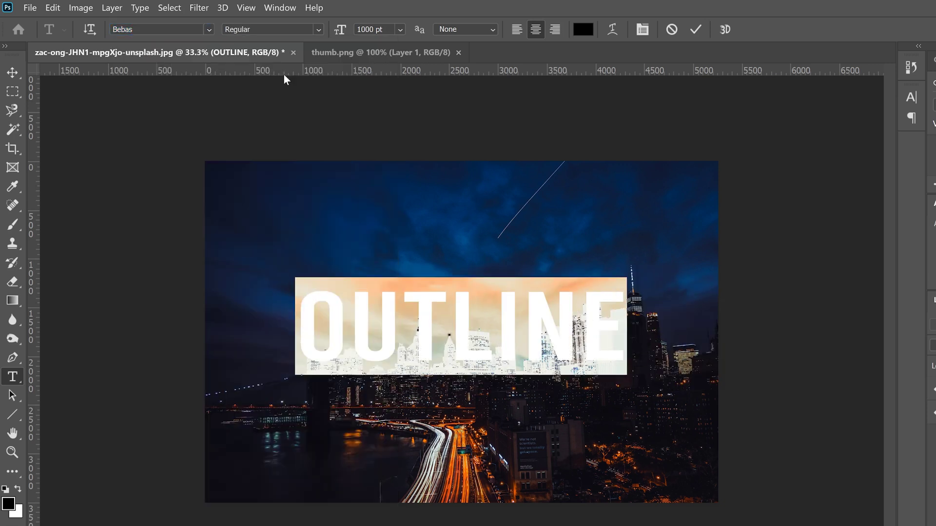
left_click(401, 30)
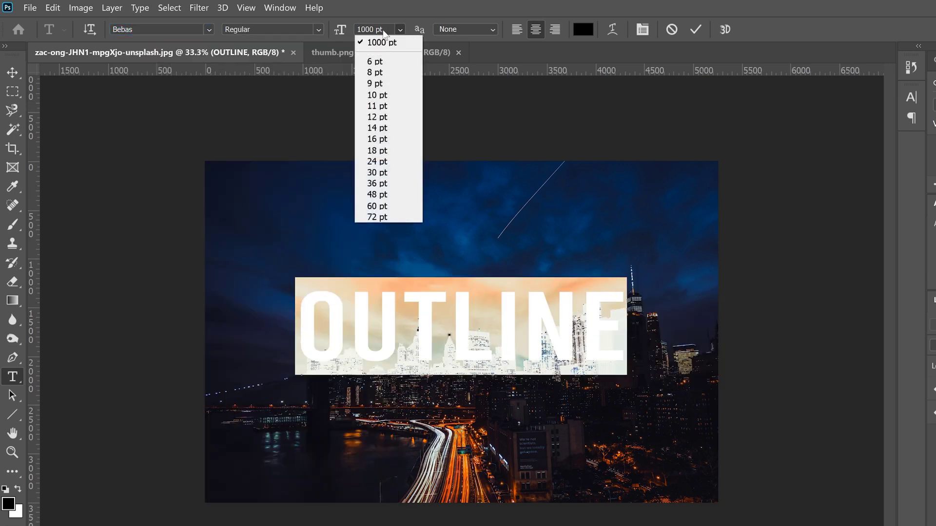
left_click(400, 30)
type("13")
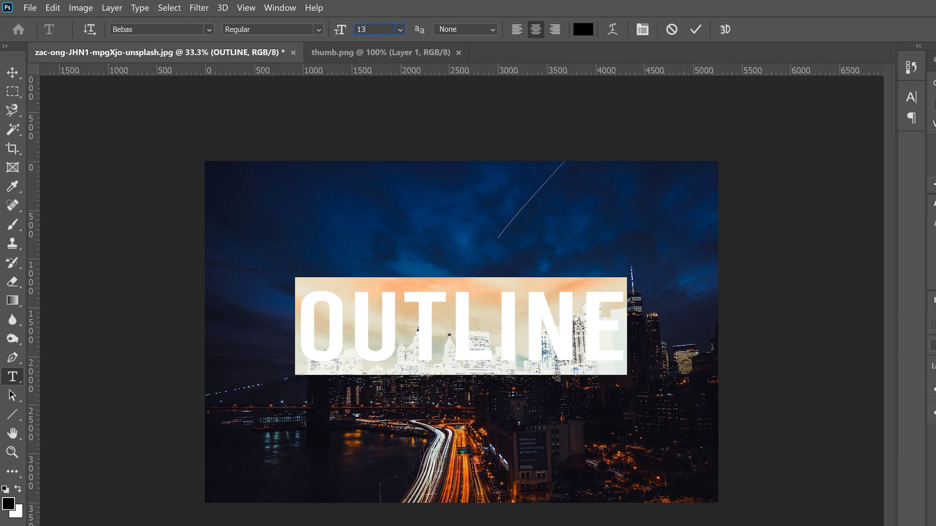
type("300")
key("Return")
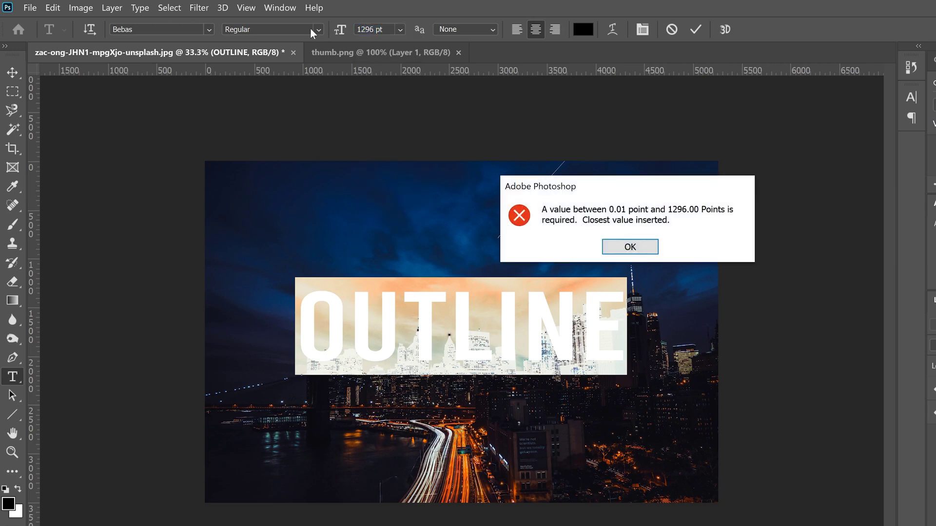
left_click(633, 249)
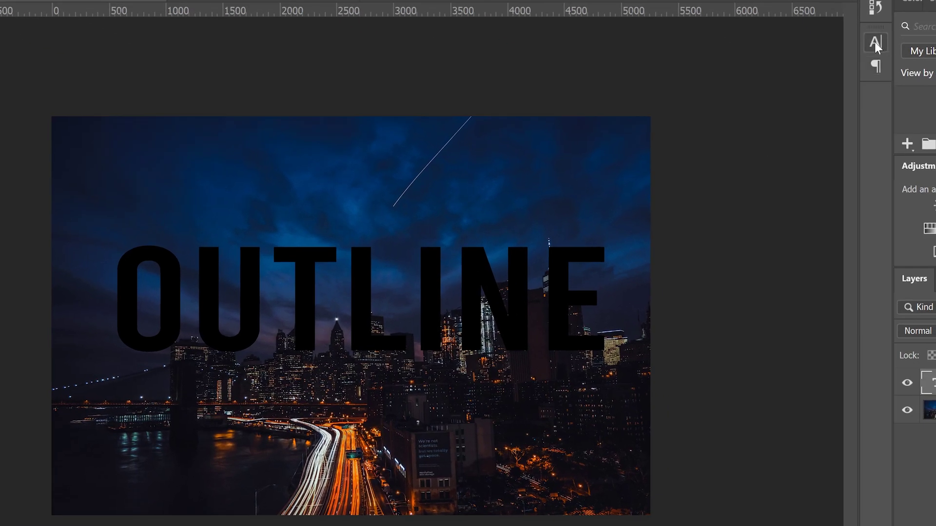
Step: In the Character panel, try tracking values -100, 100 and 50, settling on 25
left_click(878, 47)
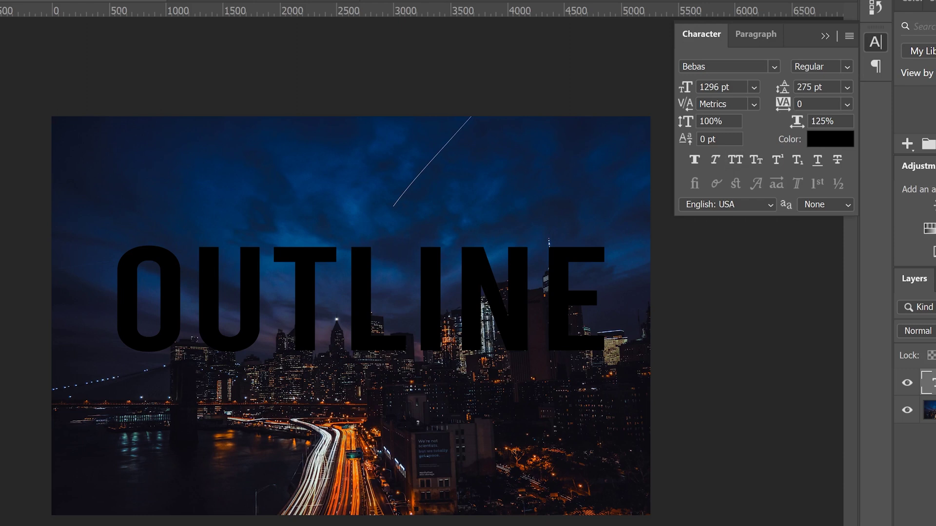
left_click(848, 105)
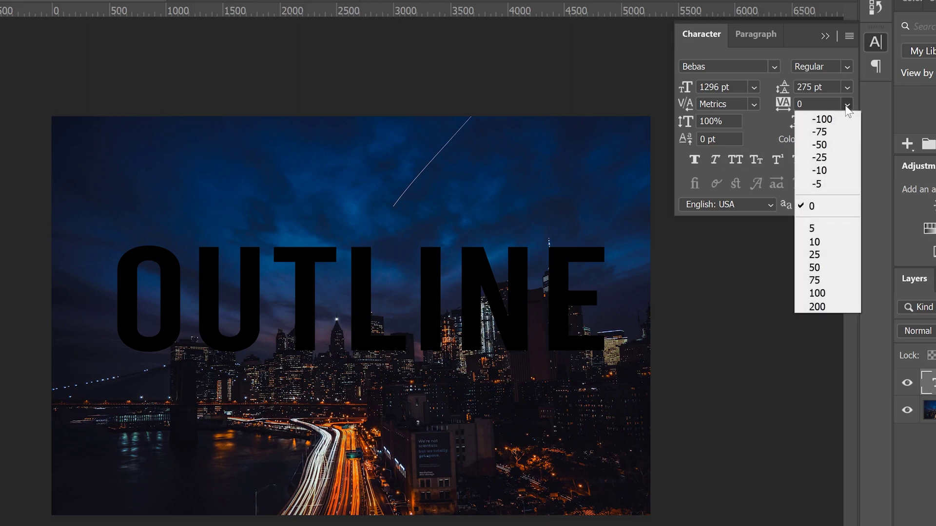
left_click(835, 119)
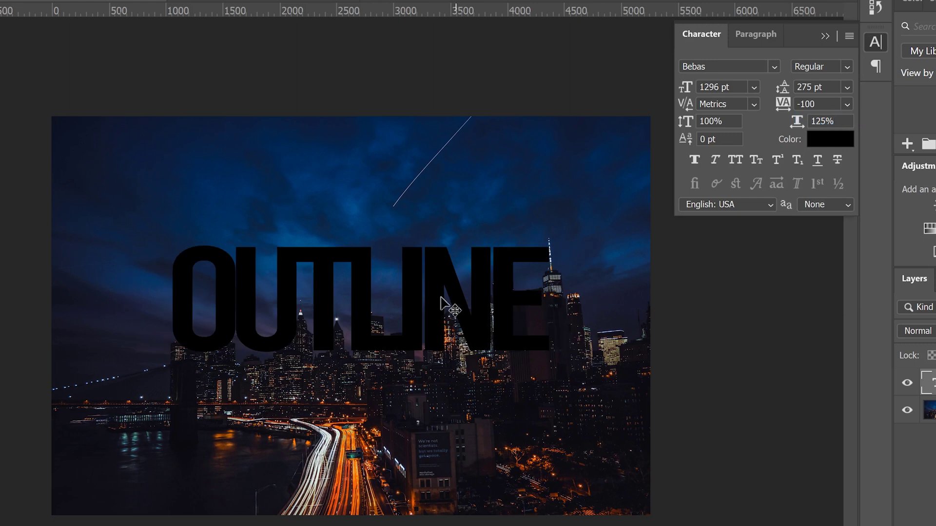
left_click(848, 104)
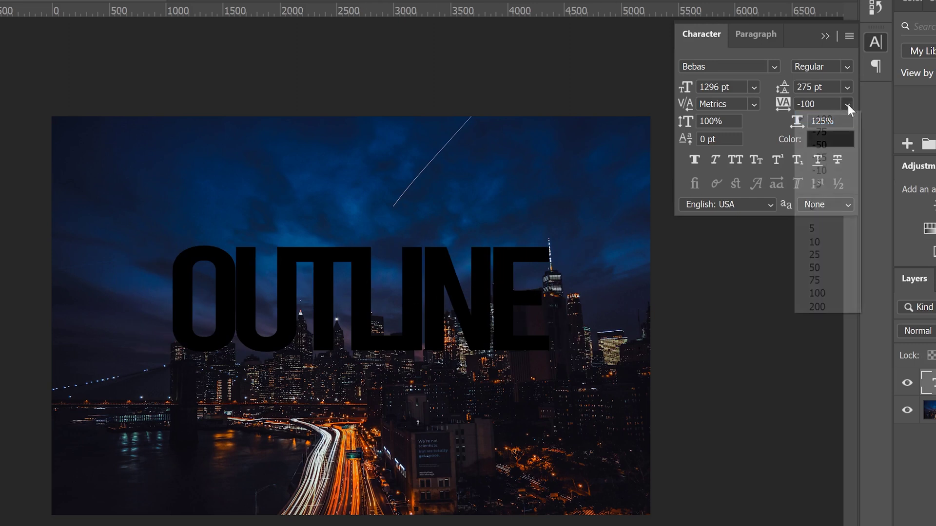
left_click(826, 291)
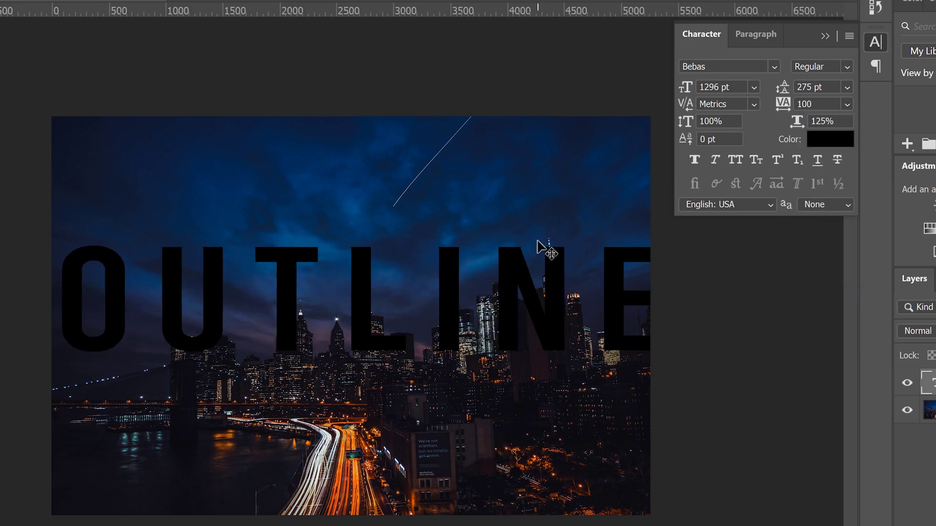
left_click(848, 104)
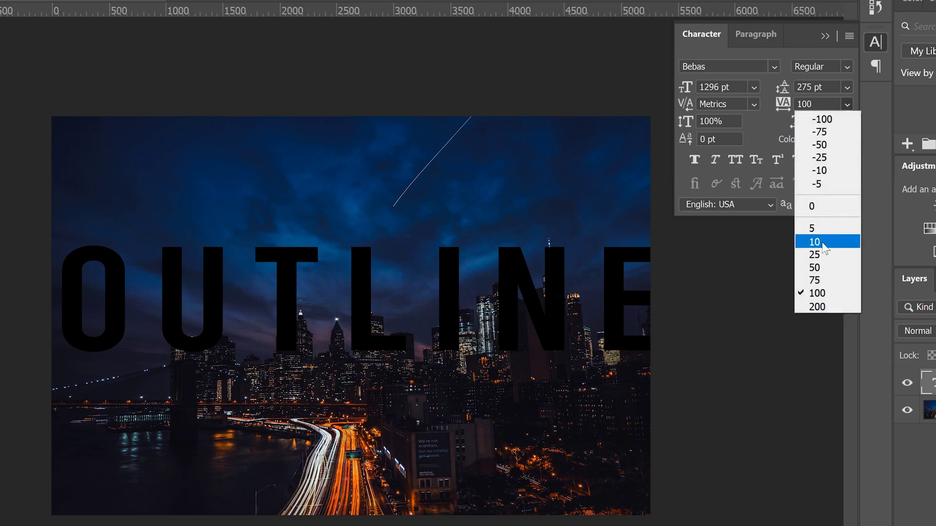
left_click(823, 269)
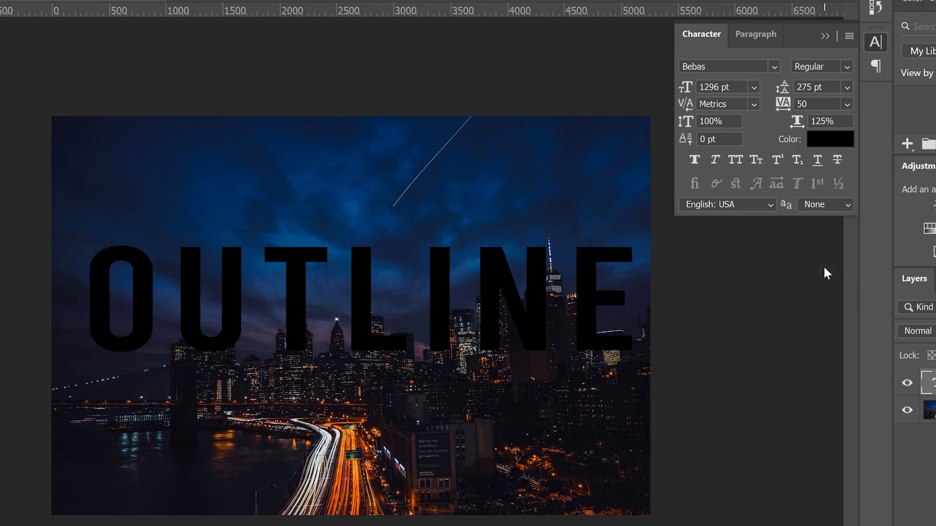
left_click(826, 259)
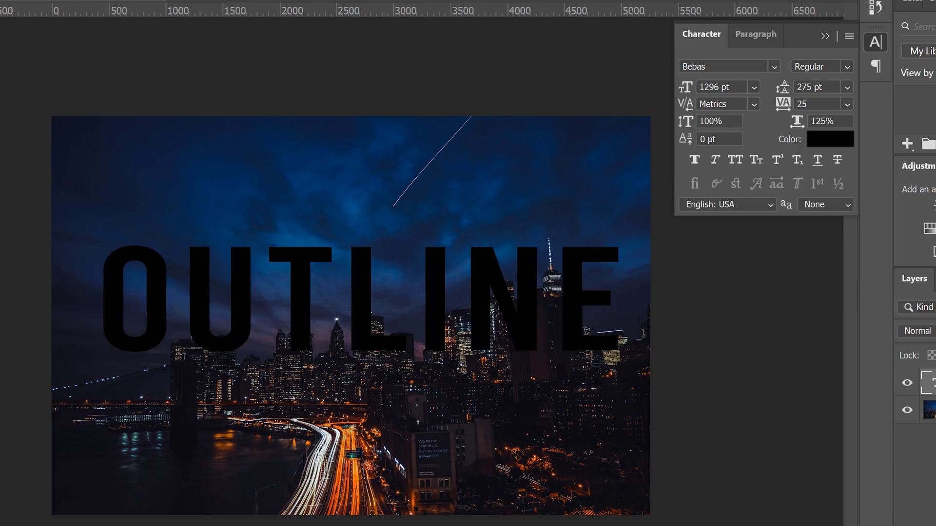
Step: Try 150% vertical scale, undo it, and set horizontal scale to 100%
left_click(686, 122)
type("15")
key("Return")
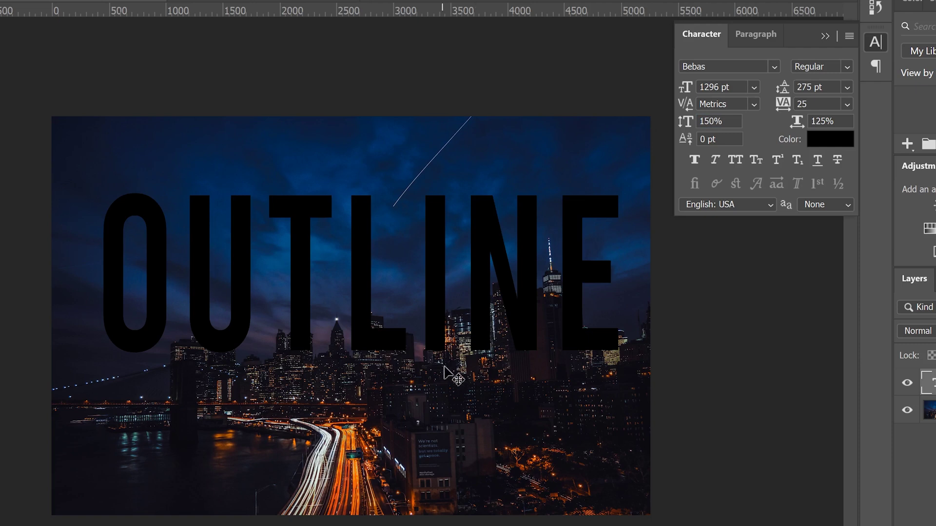
key("ctrl+z")
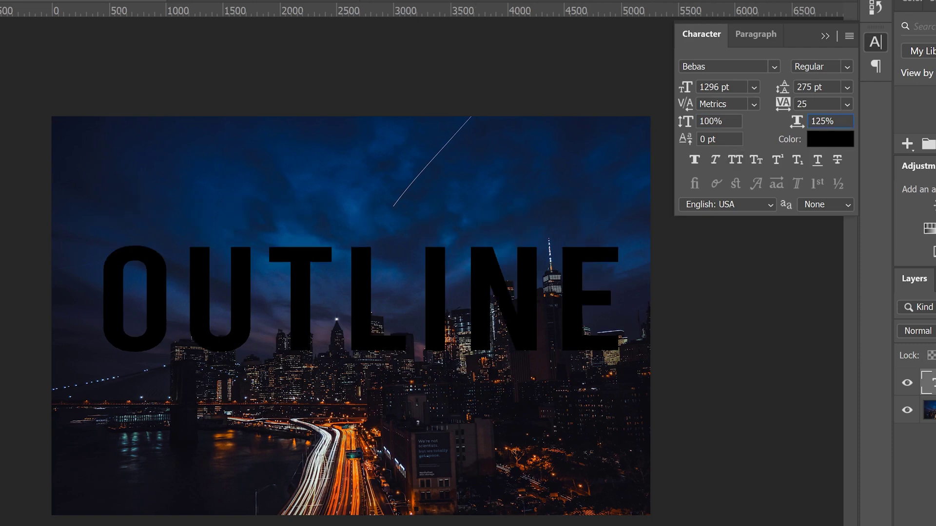
key("ctrl+a")
type("100")
key("Return")
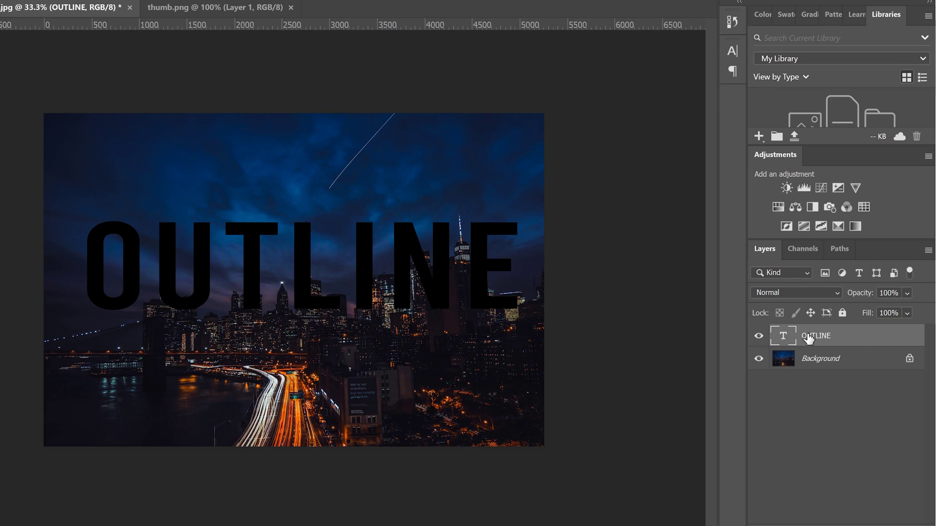
Step: Open Layer Style for the OUTLINE layer, move the dialog aside, and enable a white Stroke
right_click(784, 339)
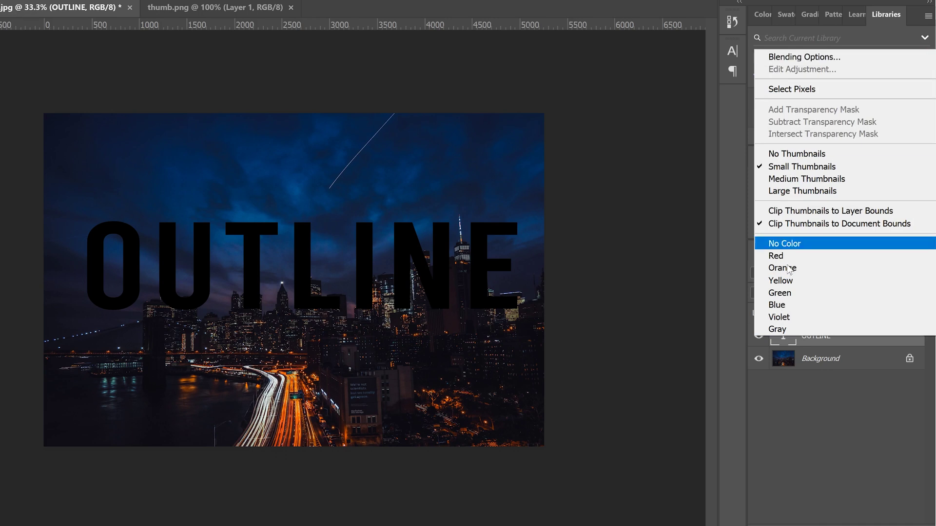
left_click(821, 419)
double_click(860, 337)
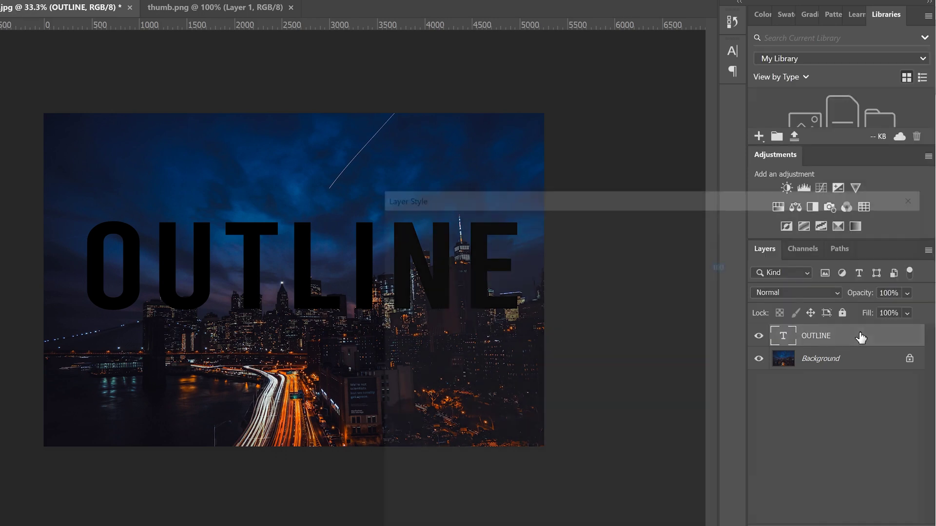
left_click_drag(676, 143, 666, 80)
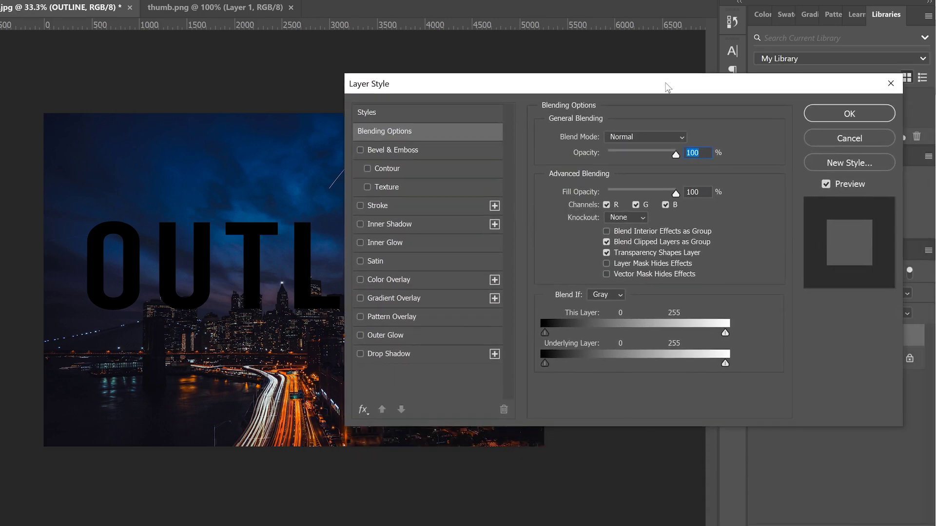
left_click_drag(356, 78, 368, 76)
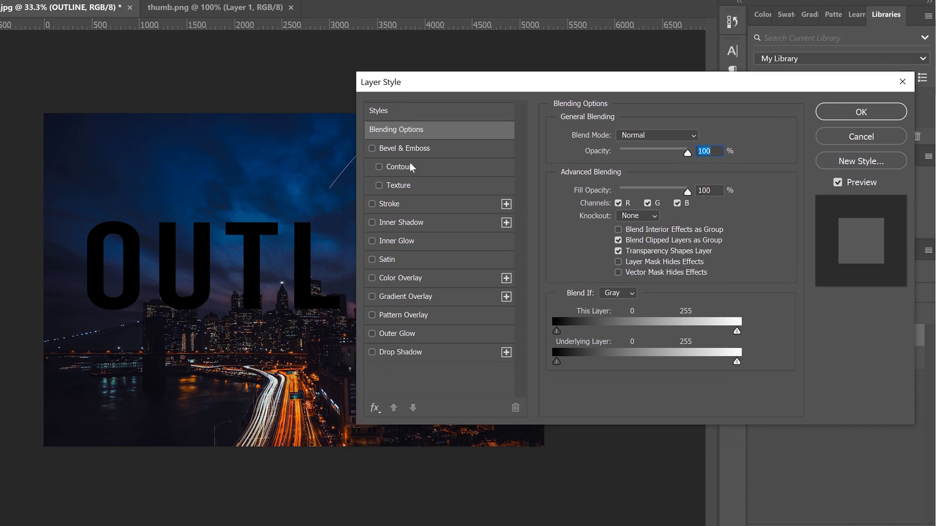
left_click(392, 203)
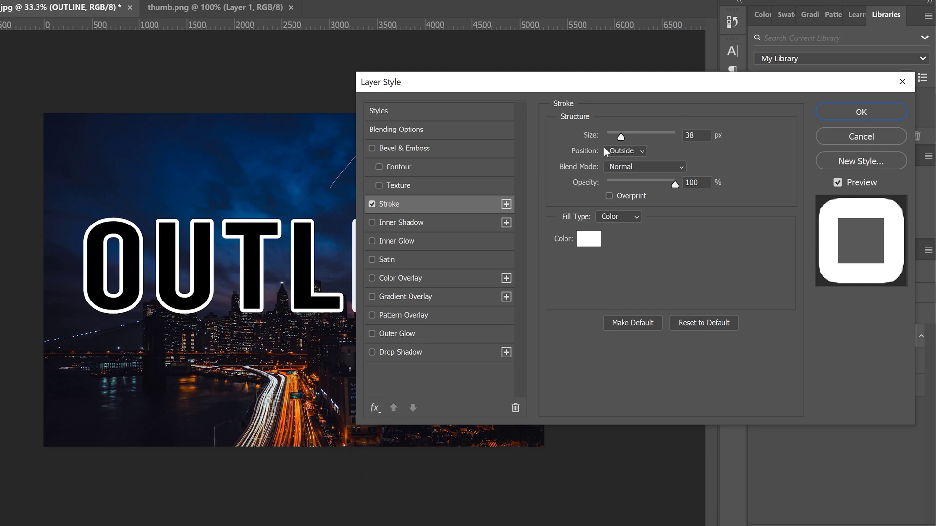
Step: Thicken the stroke to 43 px and, after trying Inside and Center, keep Position on Outside
mouse_move(622, 136)
left_mouse_down()
mouse_move(633, 136)
mouse_move(623, 136)
left_mouse_up()
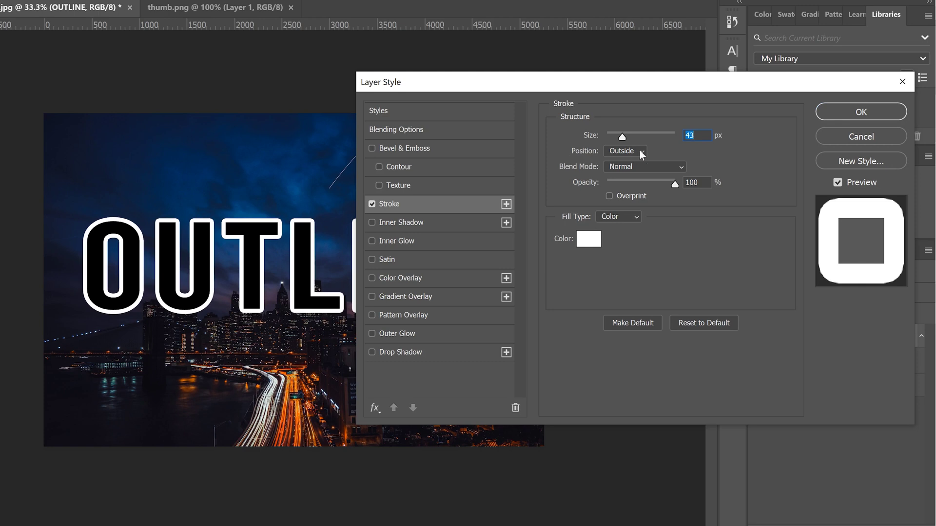
left_click(639, 150)
left_click(626, 173)
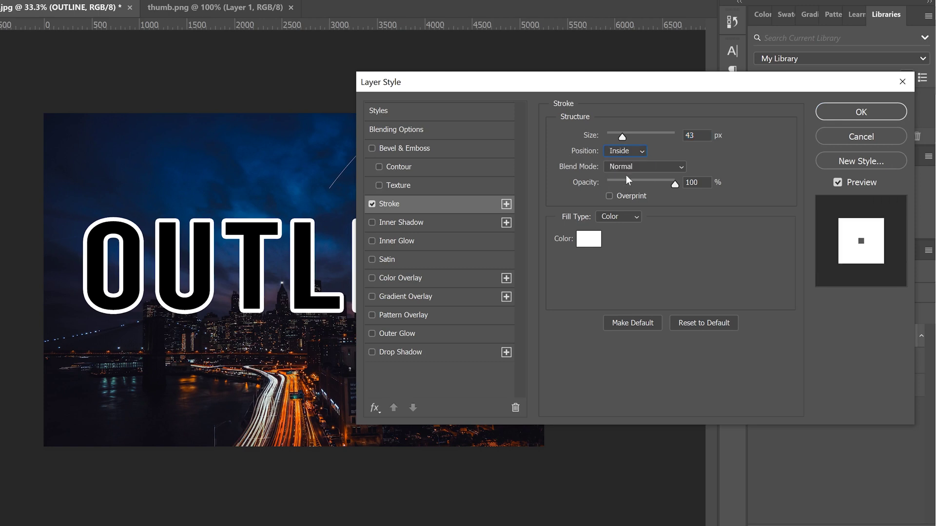
left_click(640, 151)
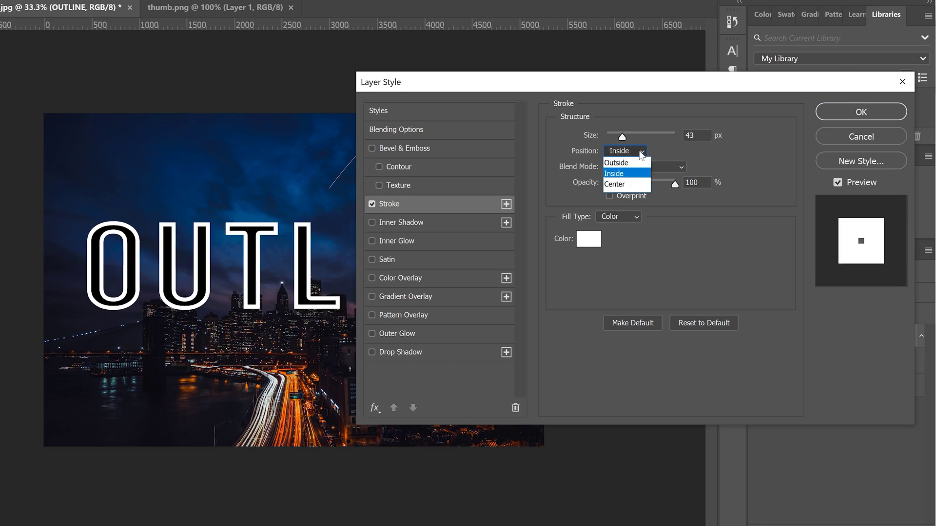
left_click(629, 163)
left_click(639, 151)
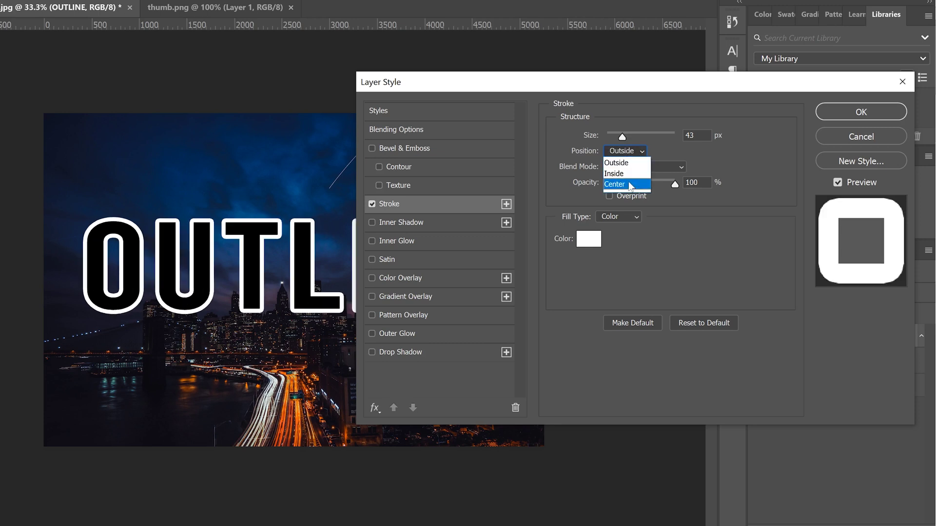
left_click(629, 185)
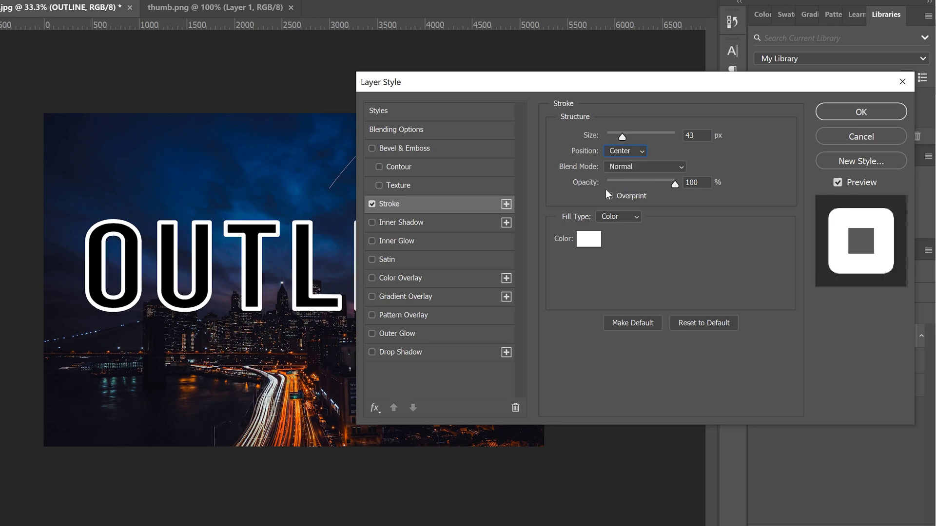
left_click(640, 152)
left_click(616, 163)
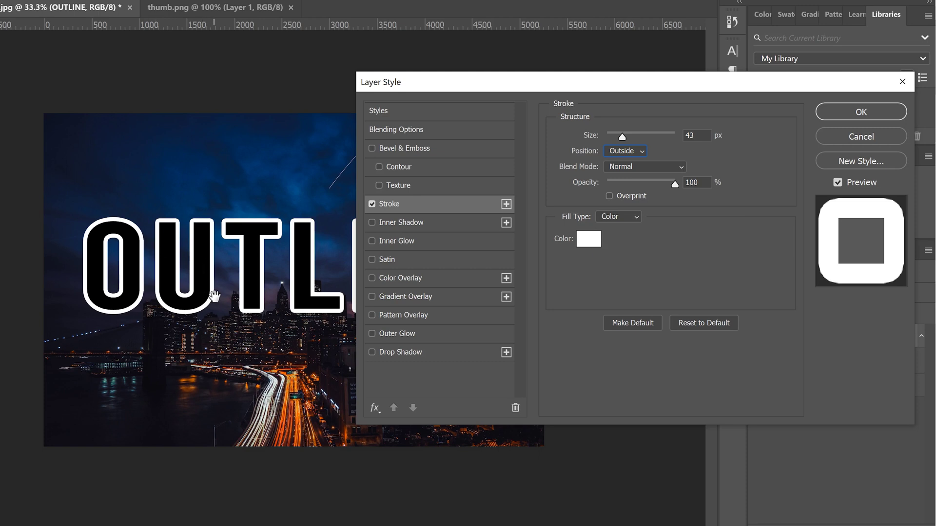
left_click(387, 130)
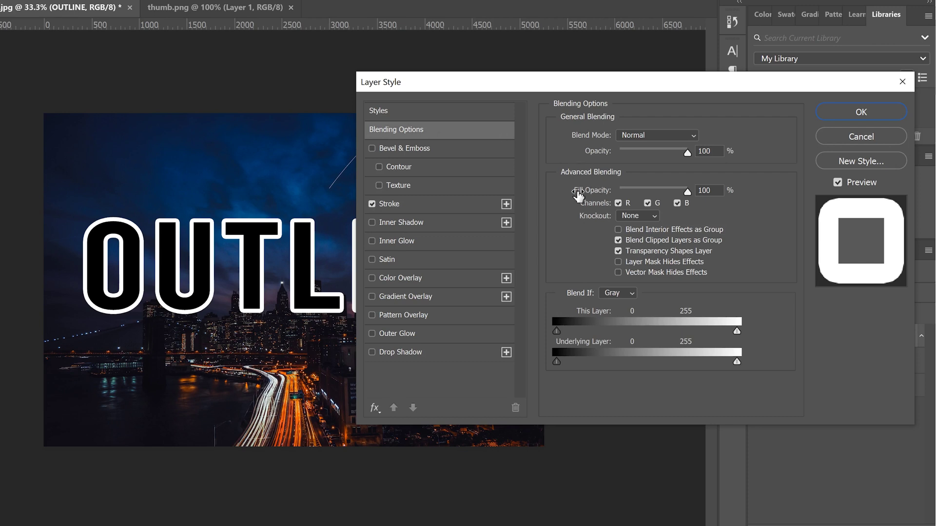
Step: Drop Fill Opacity to 0% so only the white stroke shows, and apply the style
left_click_drag(687, 191, 602, 189)
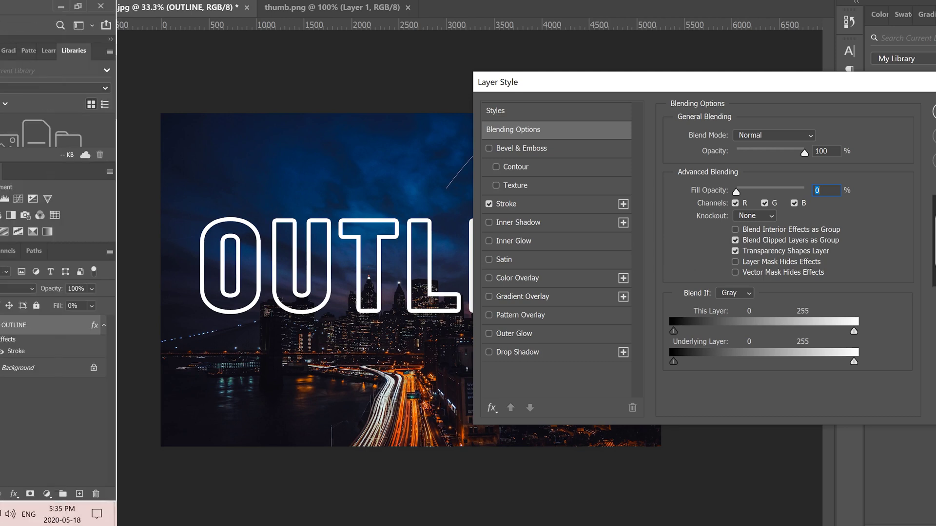
left_click(837, 113)
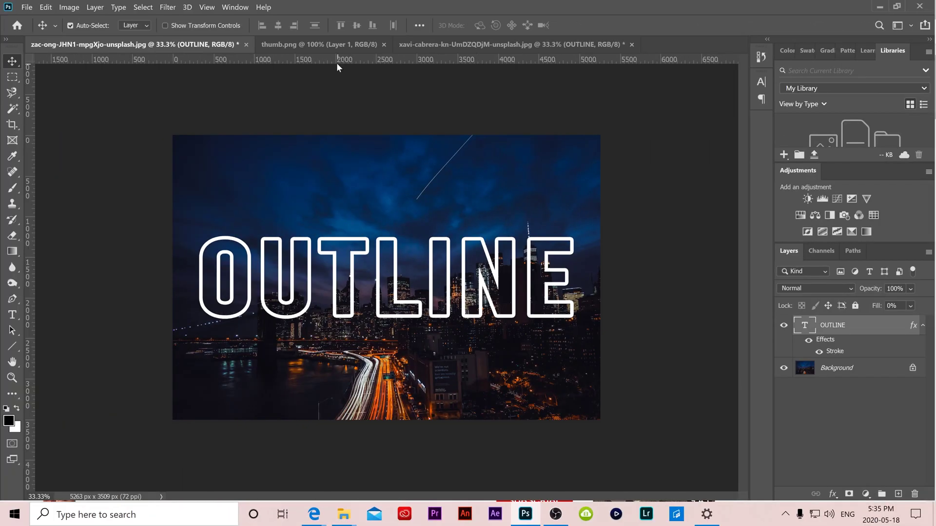
Step: Drag the thumbs-up shape from thumb.png into the skyline document above OUTLINE and zoom to 100%
left_click(306, 43)
left_click_drag(400, 287, 483, 229)
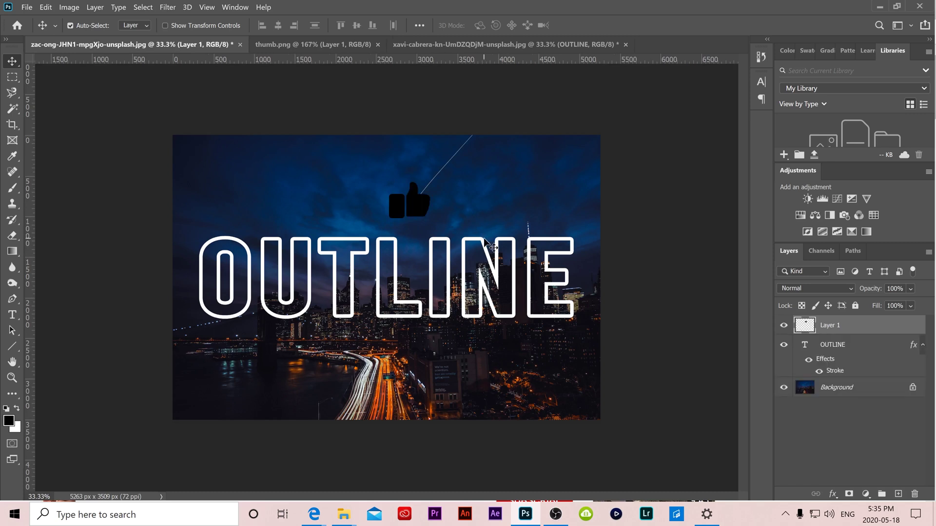
key("ctrl+plus")
key("ctrl+plus")
key("ctrl+plus")
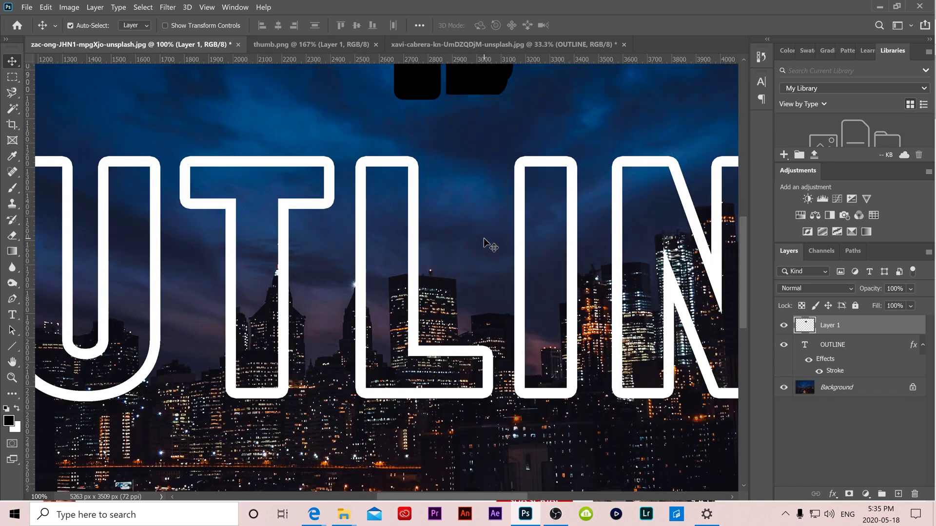
scroll(485, 244, "up", 5)
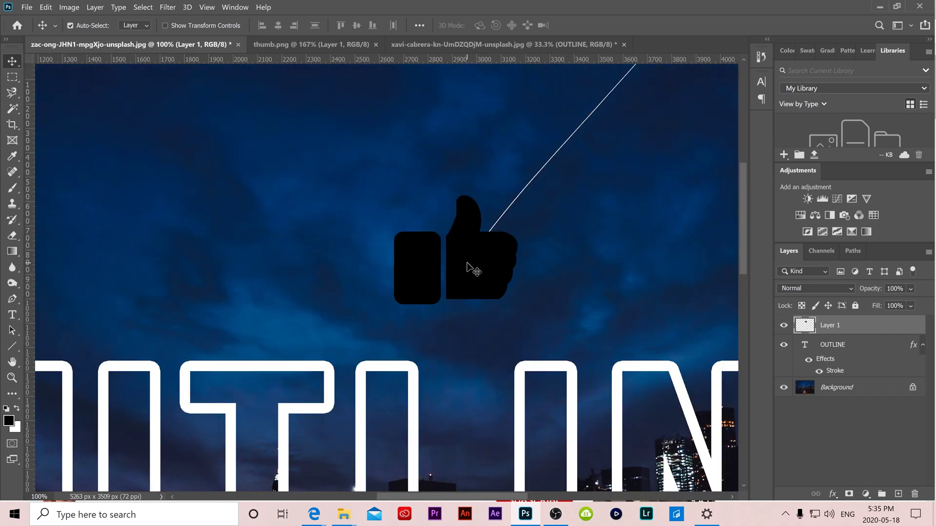
Step: Give the thumbs-up layer an 18 px white stroke with 0% fill opacity
right_click(805, 326)
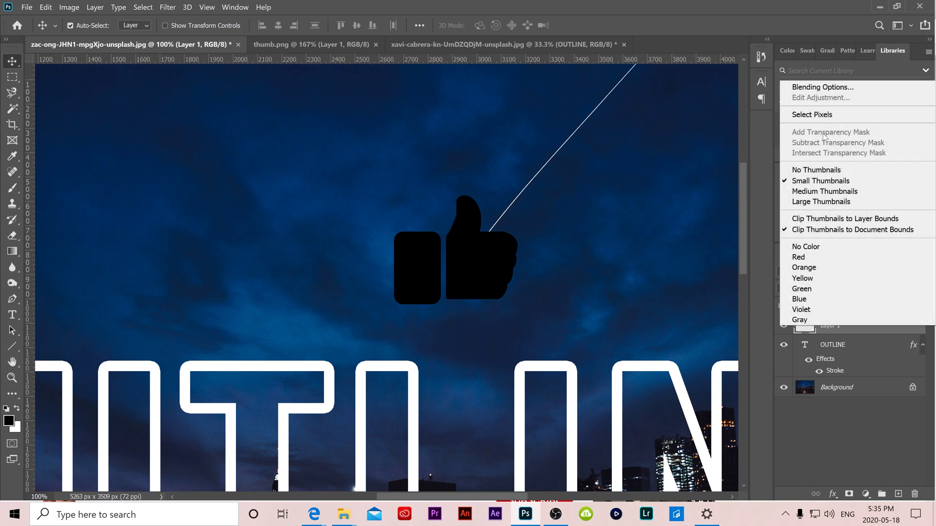
left_click(830, 87)
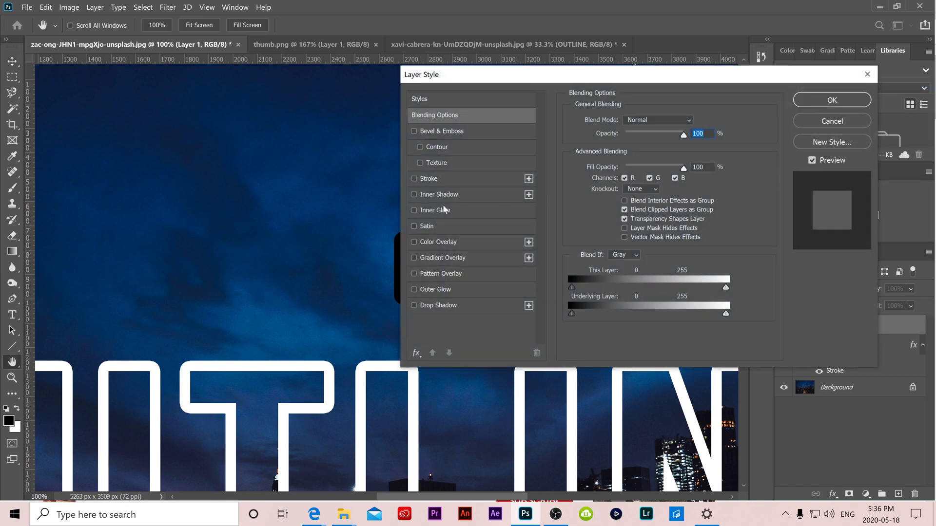
left_click(431, 180)
left_click_drag(493, 73, 671, 77)
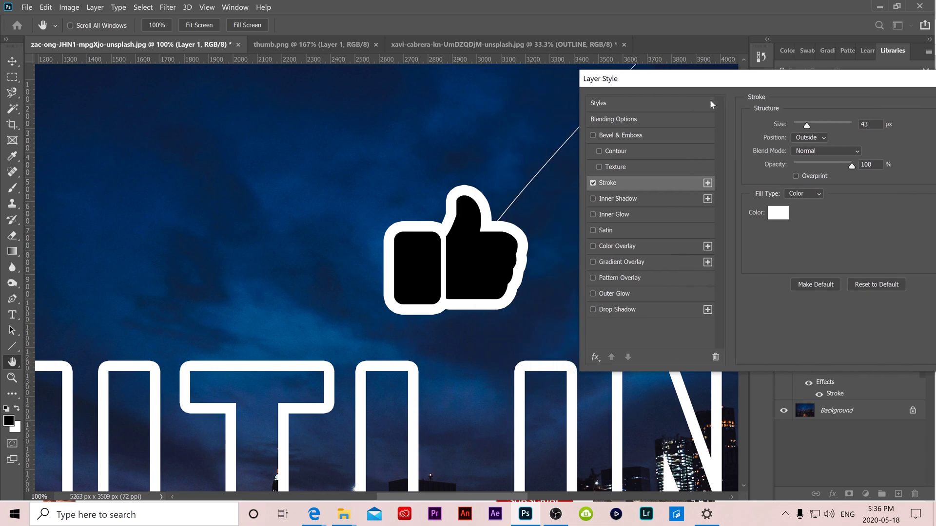
left_click_drag(806, 125, 802, 127)
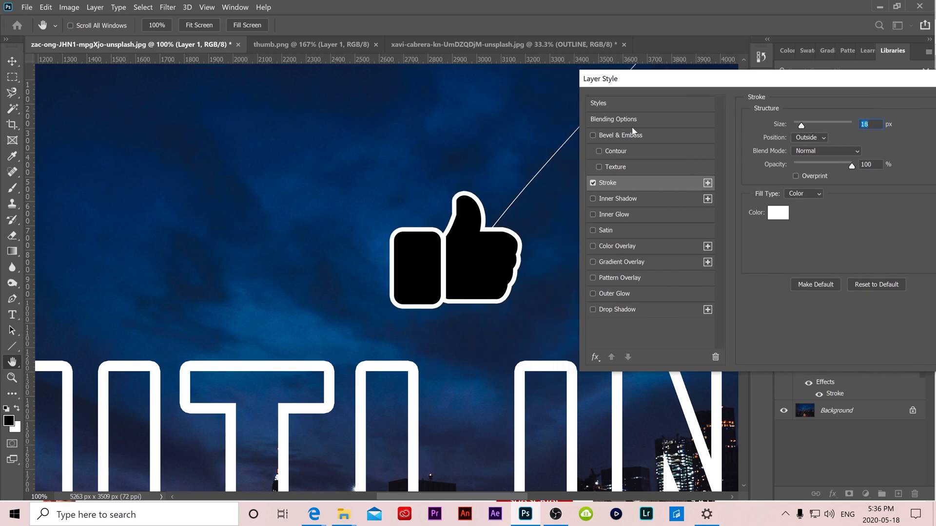
left_click(617, 120)
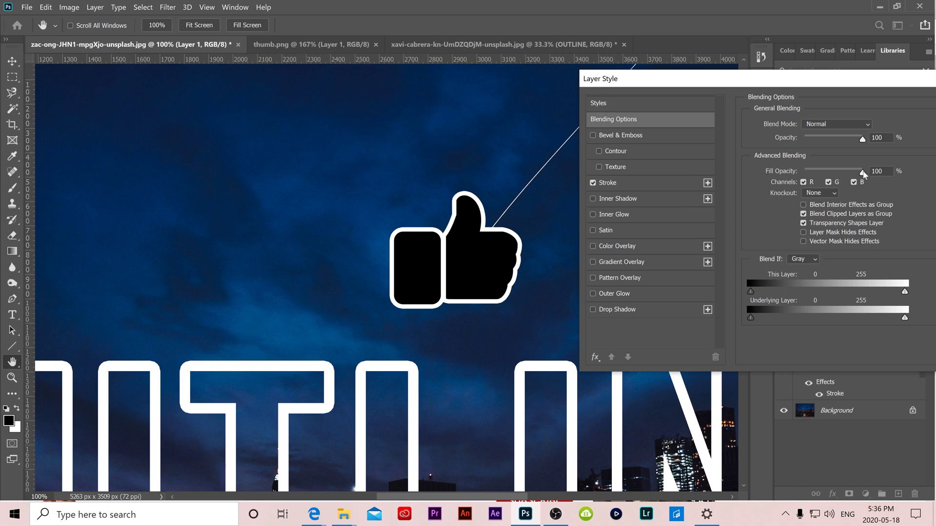
left_click_drag(862, 170, 789, 173)
left_click_drag(766, 82, 440, 83)
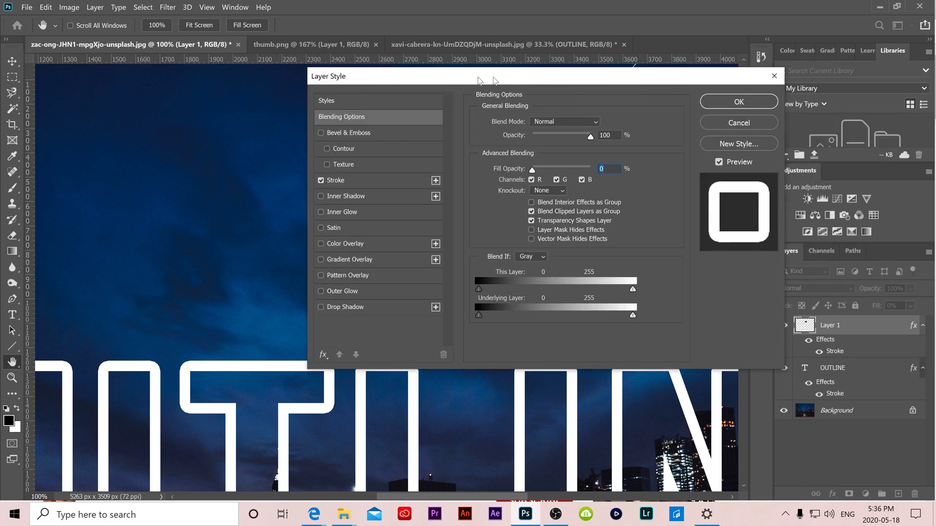
left_click(735, 103)
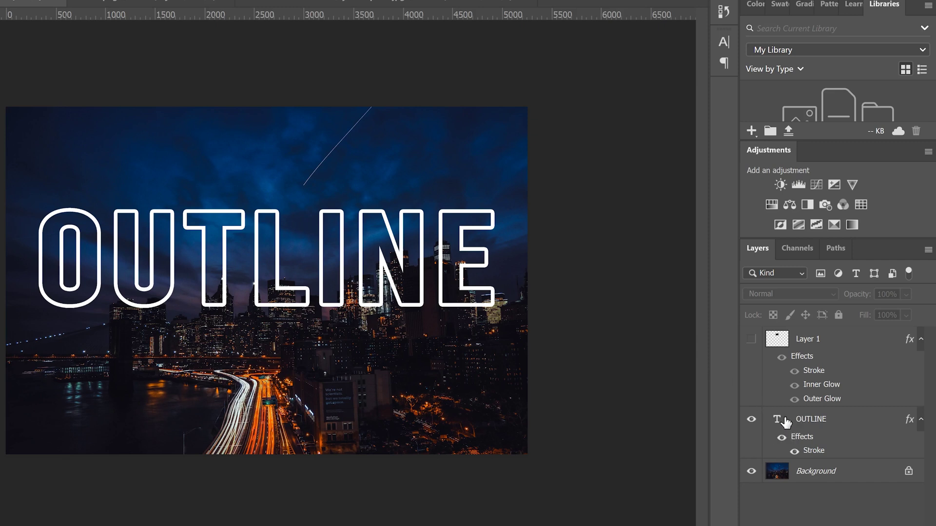
left_click(778, 422)
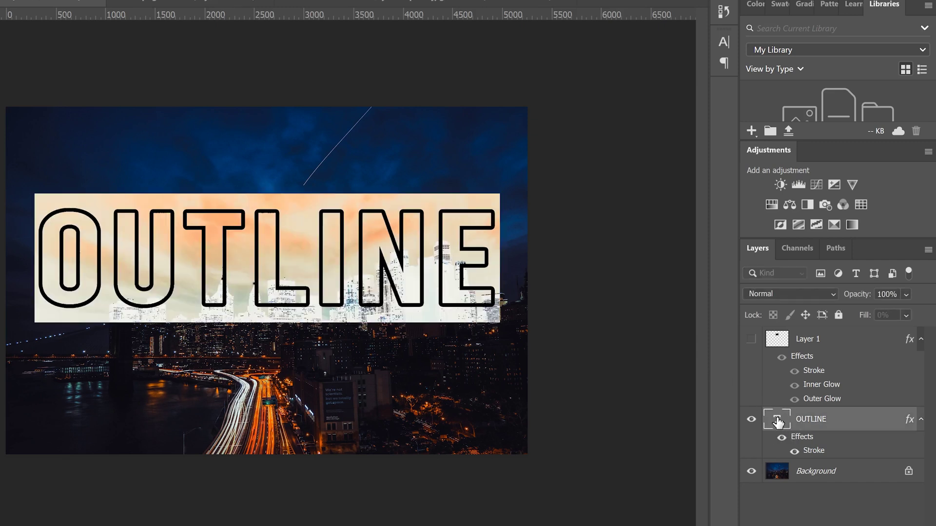
type("CHANGE")
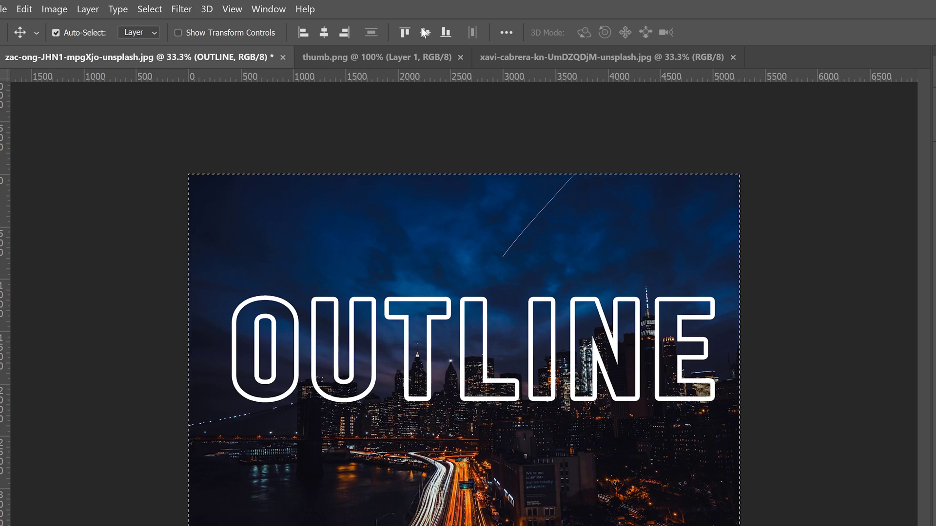
Step: Align the OUTLINE text to the horizontal and vertical centres of the canvas
left_click(324, 33)
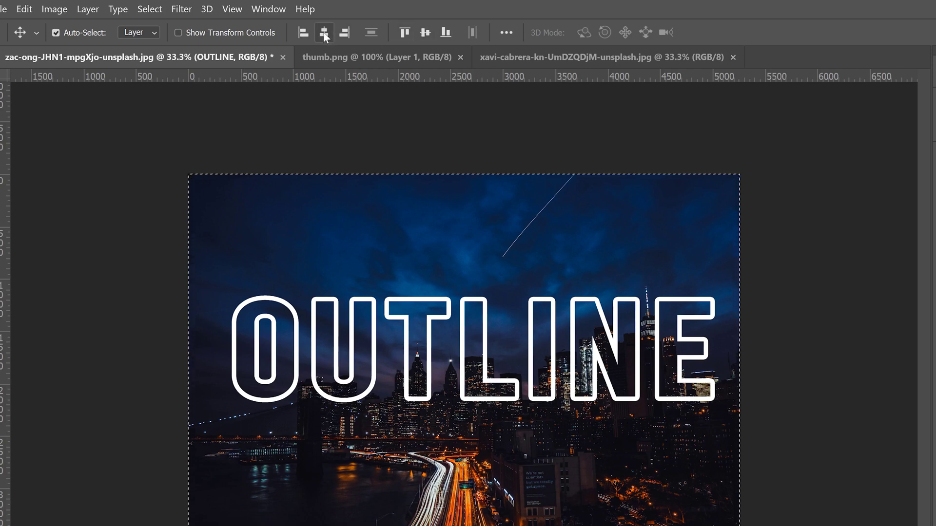
left_click(325, 32)
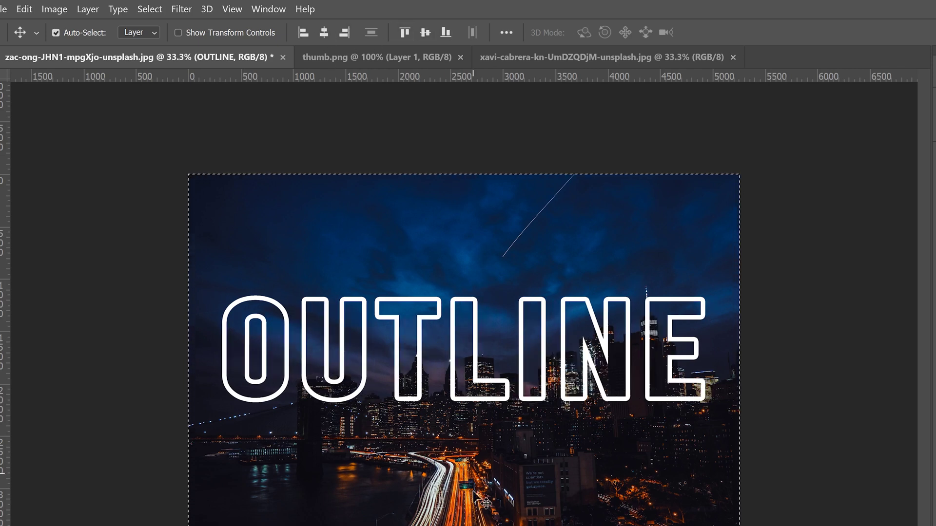
left_click(423, 33)
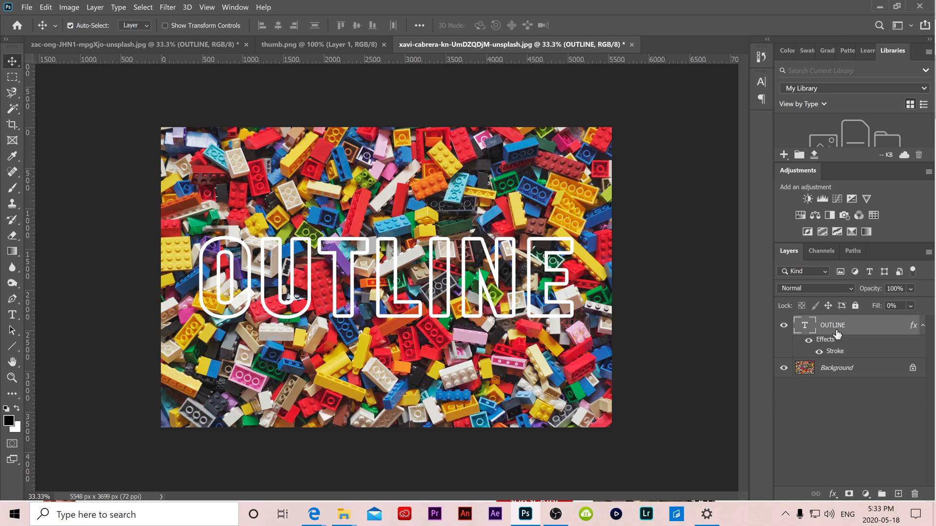
Step: Enable Drop Shadow in the OUTLINE layer's blending options and raise its distance toward 44 px
right_click(805, 328)
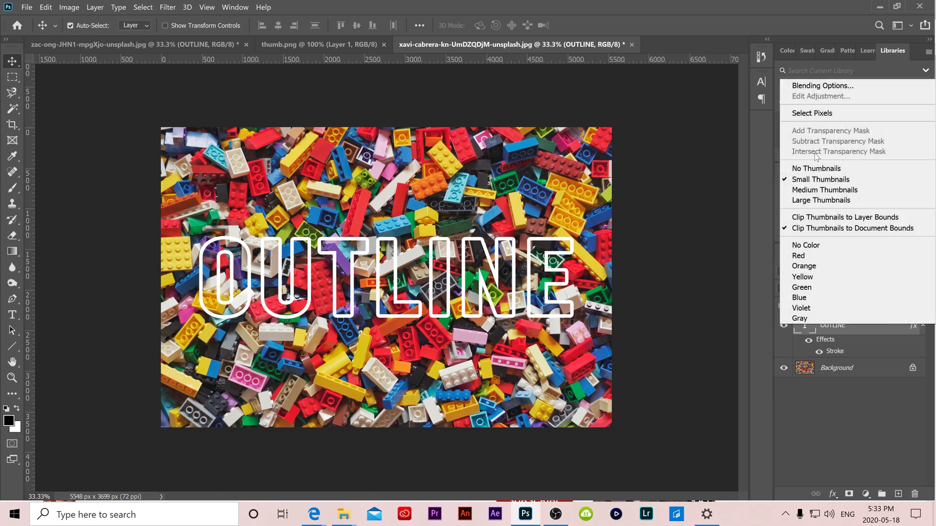
left_click(823, 86)
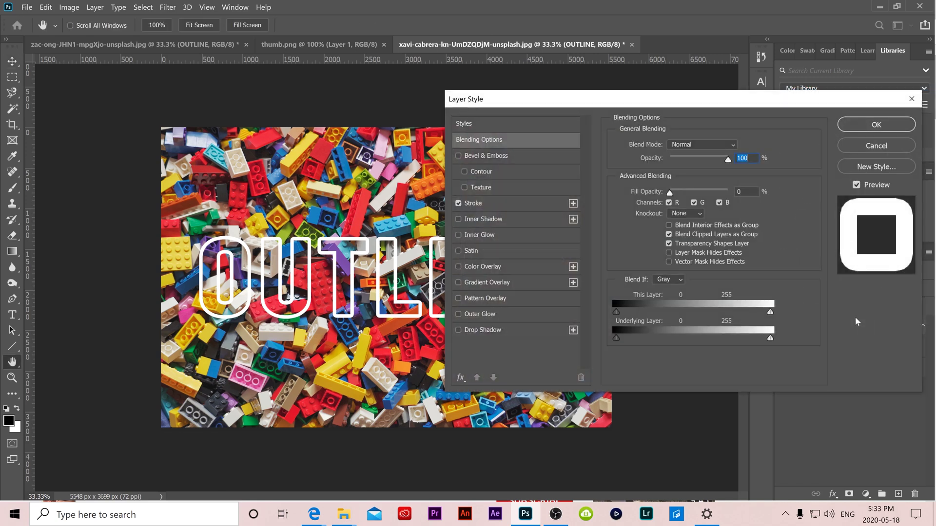
left_click_drag(681, 99, 663, 90)
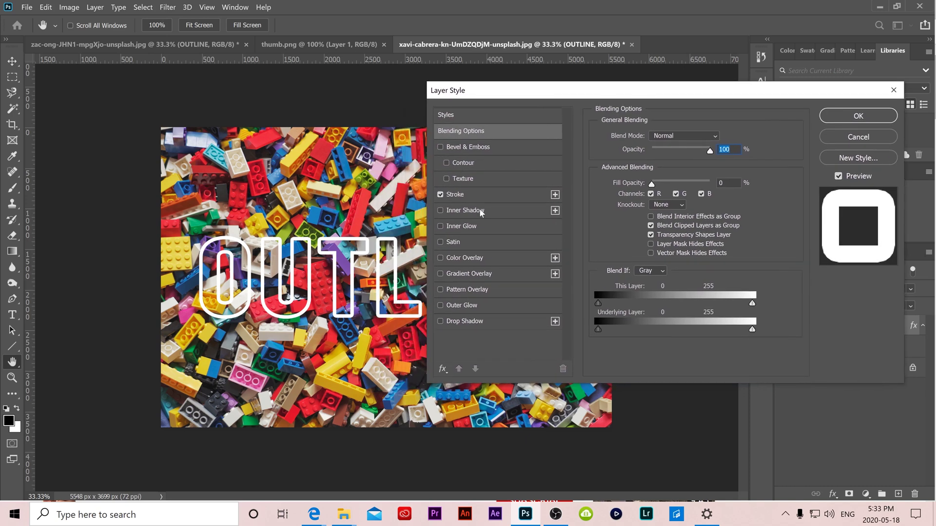
left_click(459, 321)
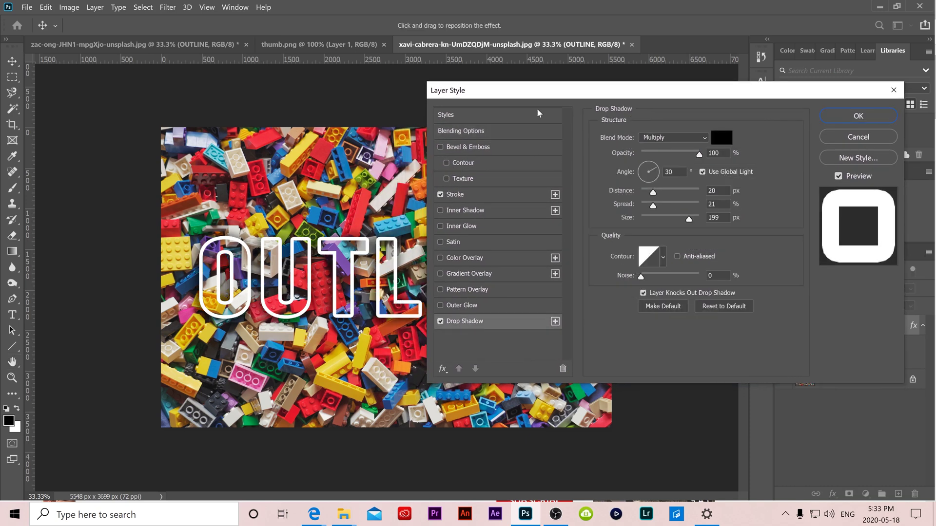
left_click_drag(526, 90, 572, 81)
mouse_move(699, 183)
left_mouse_down()
mouse_move(714, 186)
mouse_move(704, 184)
mouse_move(708, 196)
mouse_move(739, 213)
mouse_move(705, 197)
left_mouse_up()
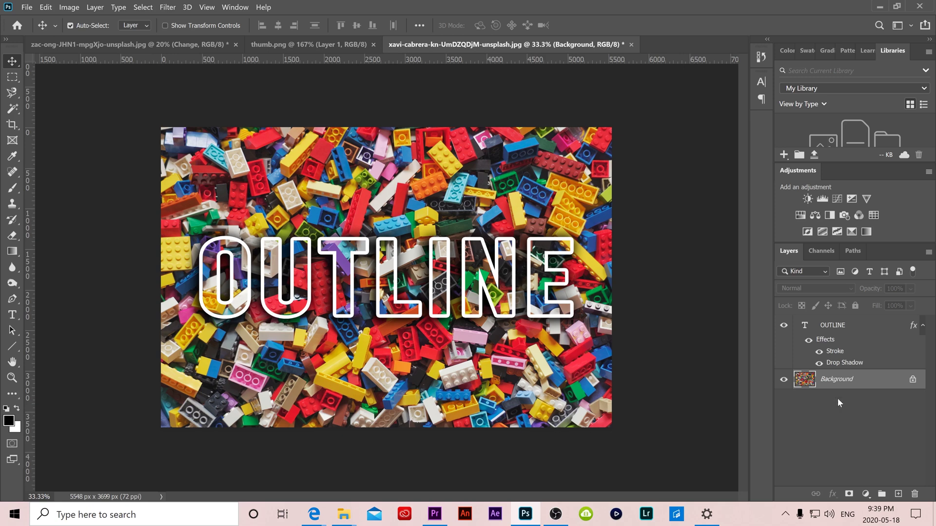
Step: Add a Curves adjustment layer and pull the curve point down to darken the photo
left_click(865, 494)
left_click(867, 338)
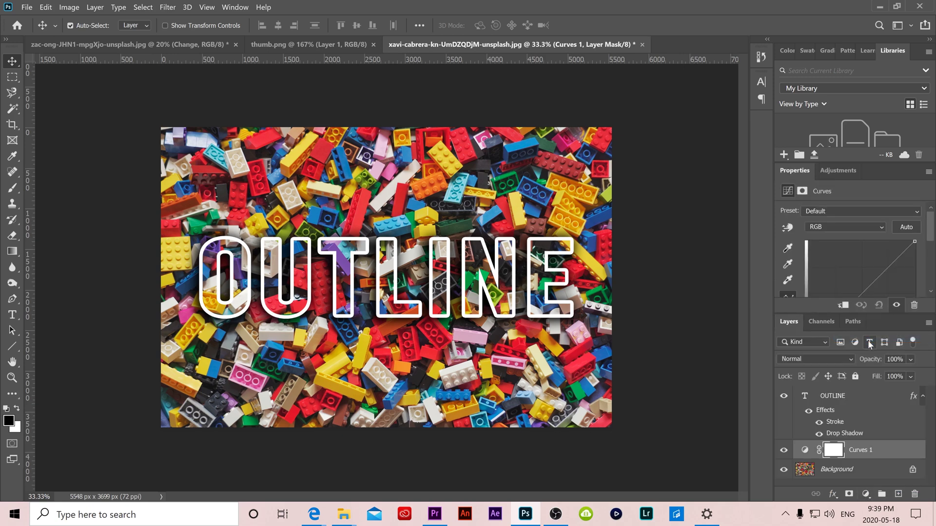
left_click_drag(870, 284, 890, 296)
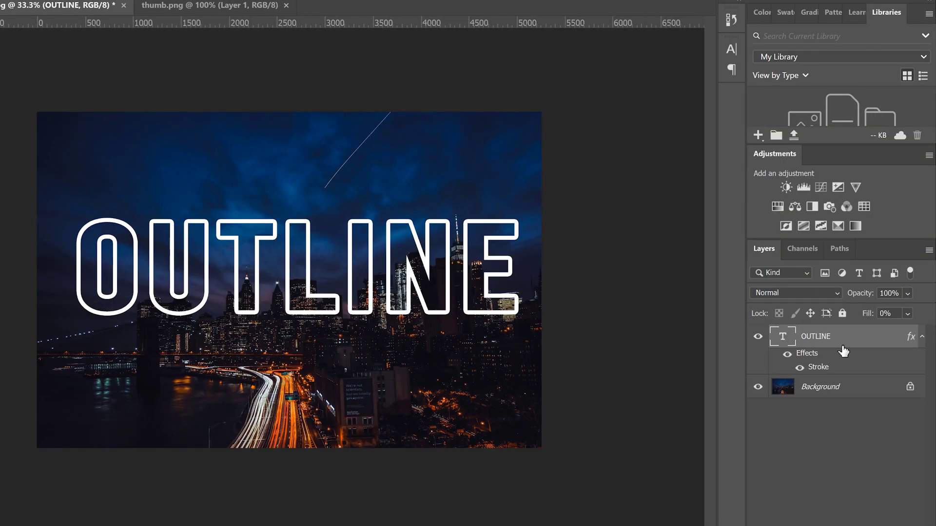
Step: Turn on a cyan Outer Glow for the OUTLINE layer (Screen, 100% opacity, spread 30%, size 98 px)
double_click(875, 340)
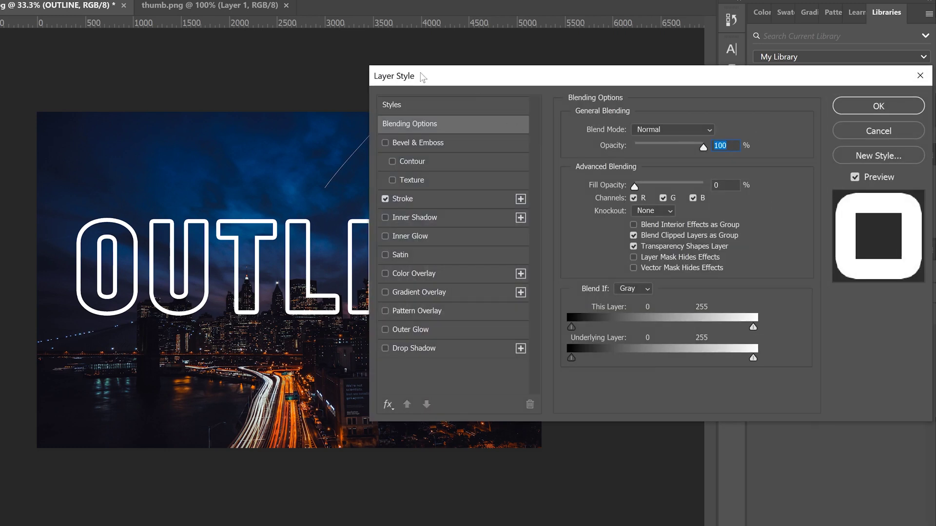
left_click_drag(440, 77, 498, 71)
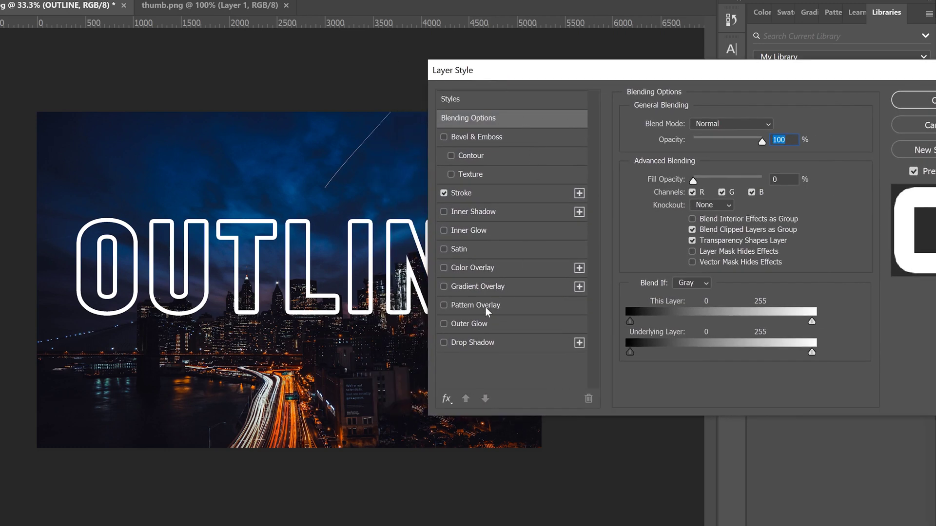
left_click(466, 325)
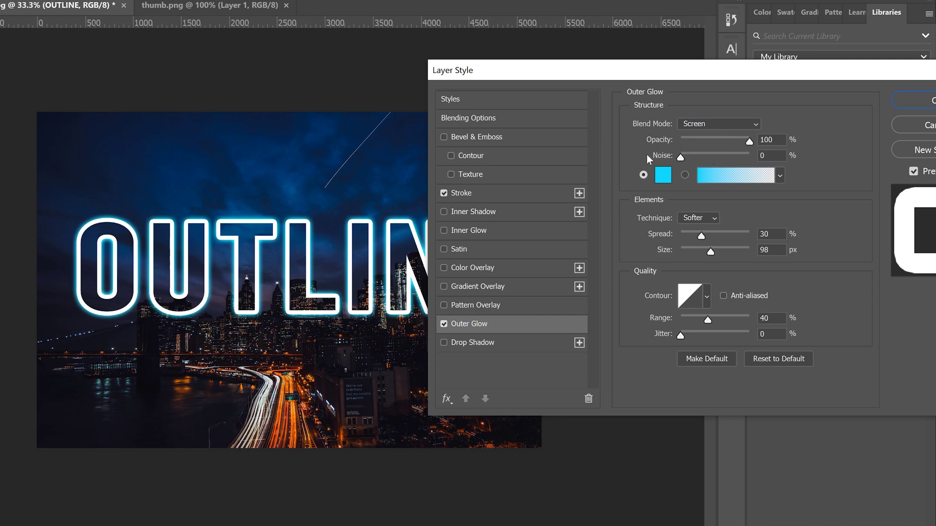
Step: Recolour the outer glow to a bright, fully saturated orange sampled from the road lights
left_click(662, 178)
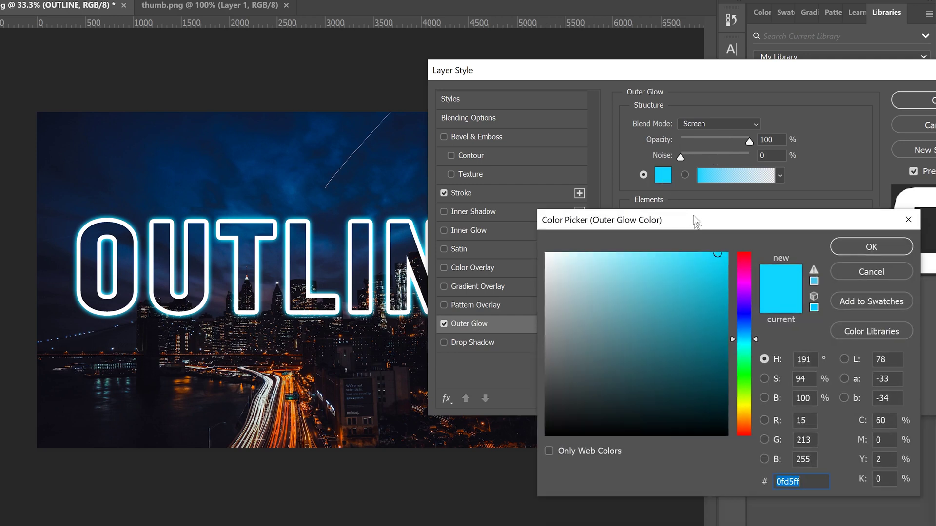
left_click(292, 407)
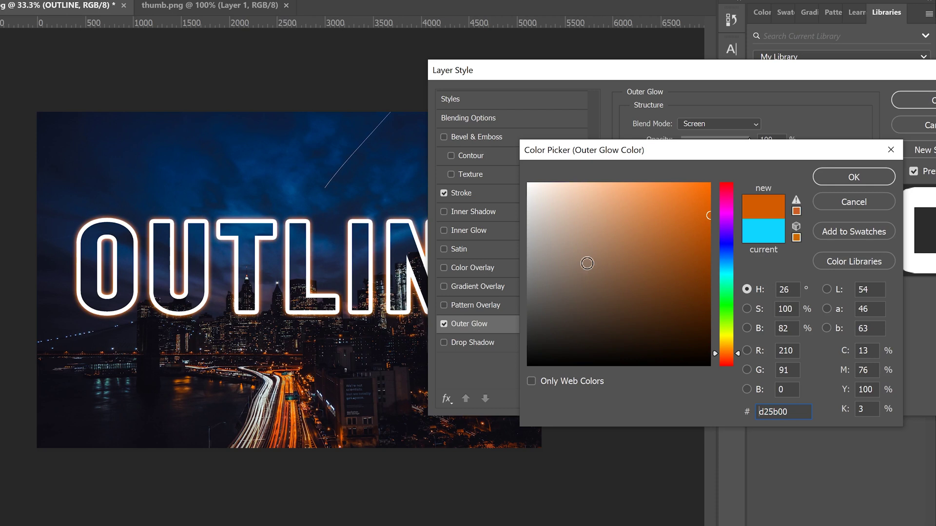
left_click(708, 200)
left_click_drag(725, 177, 721, 174)
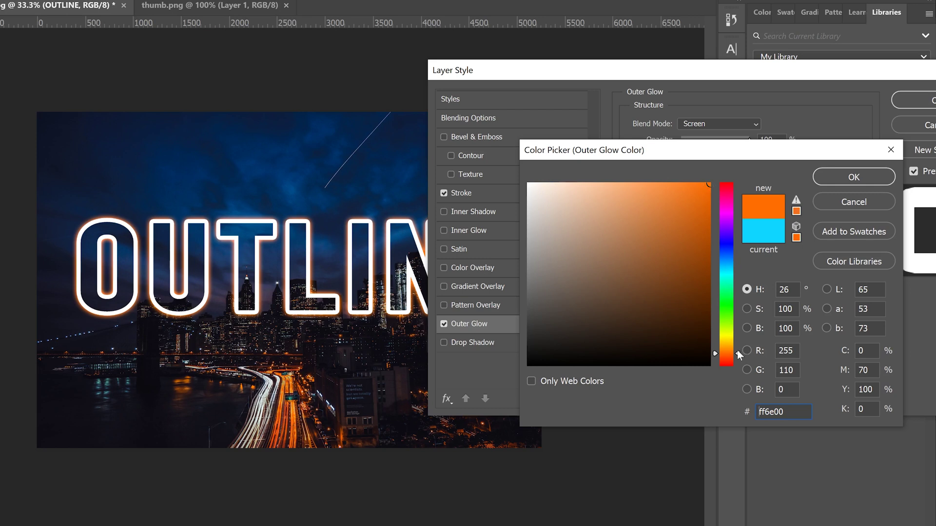
left_click_drag(737, 350, 737, 354)
left_click(838, 178)
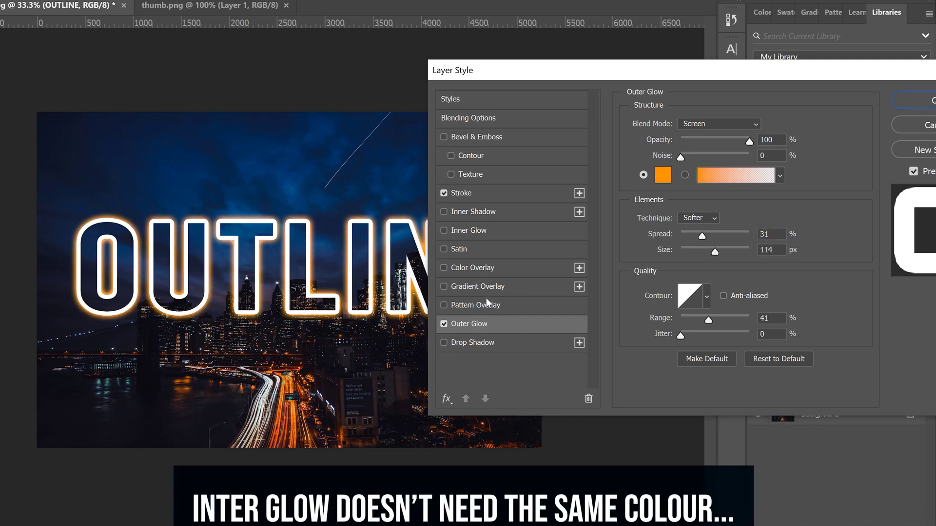
Step: Enable a cyan Inner Glow on the OUTLINE letters (edge, choke 5%, size 43 px)
left_click(466, 230)
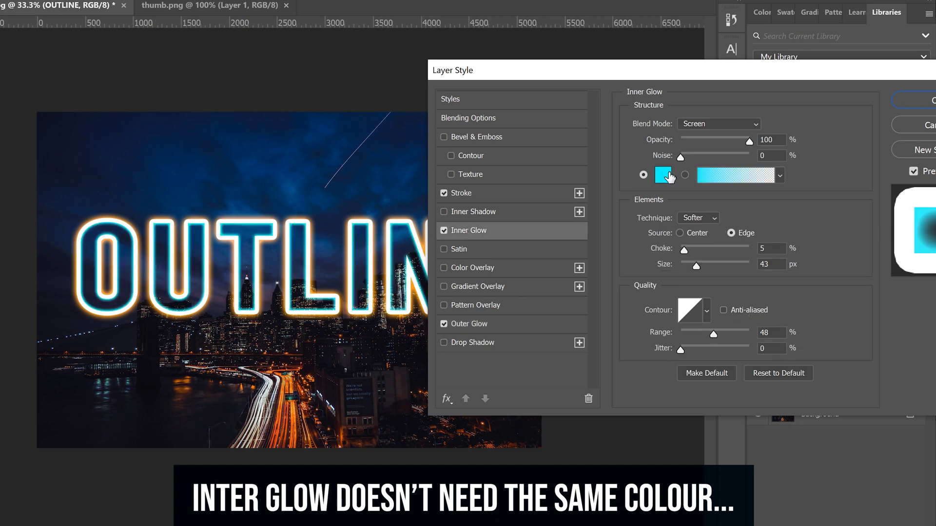